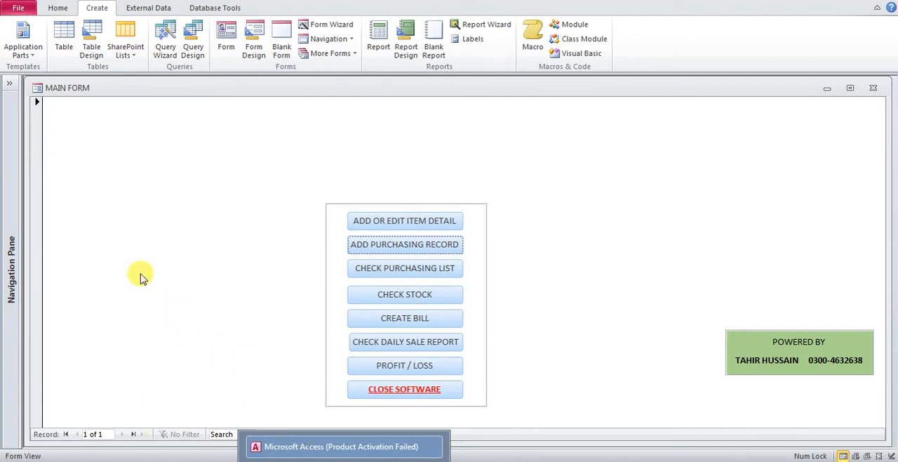
- Open the PURCHASING RECORD table to review its item codes, dates, quantities and amounts, and close it
{"action": "left_click", "coordinate": [9, 83]}
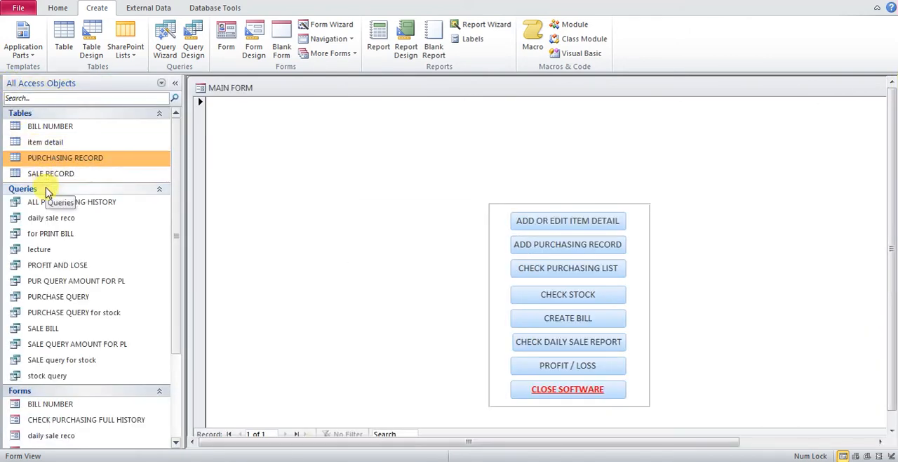
{"action": "double_click", "coordinate": [49, 160]}
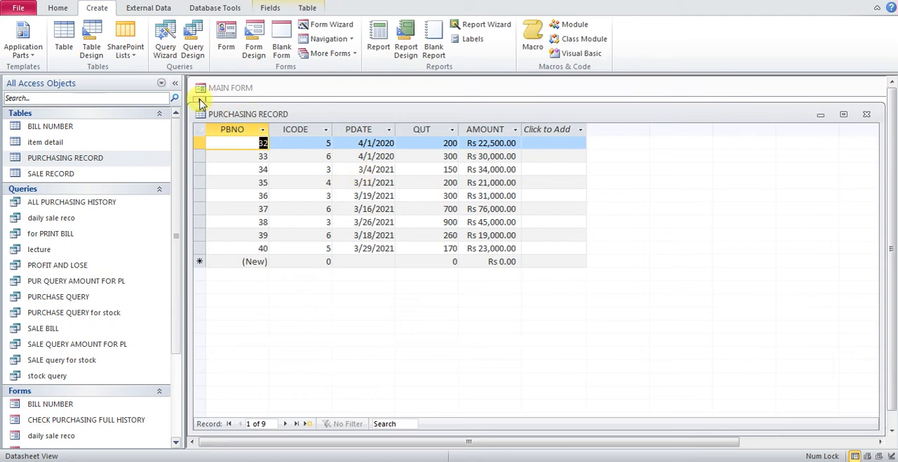
{"action": "left_click", "coordinate": [175, 83]}
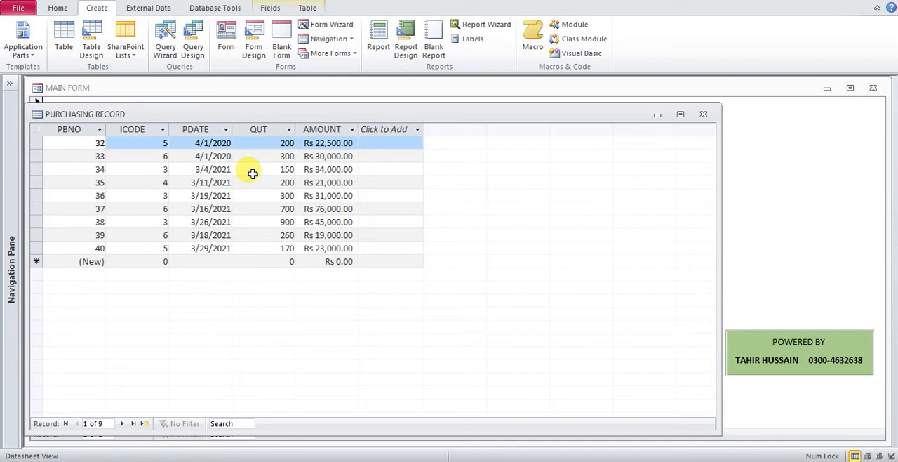
{"action": "left_click", "coordinate": [470, 421]}
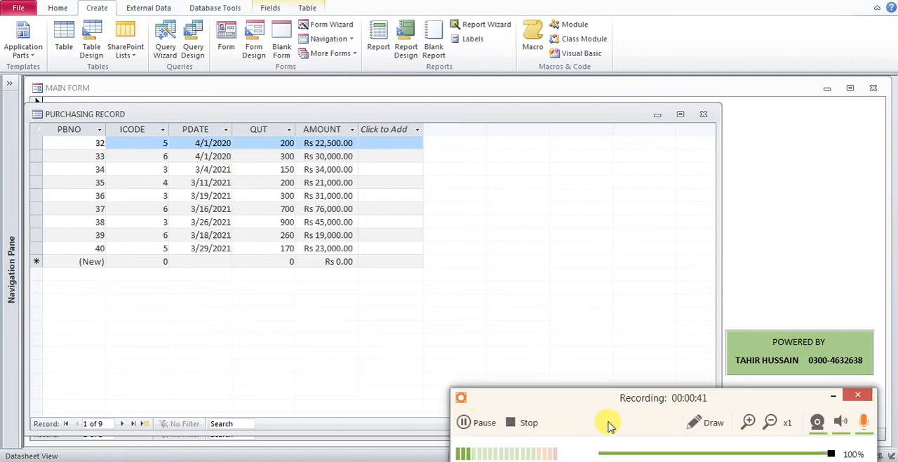
{"action": "left_click", "coordinate": [838, 390]}
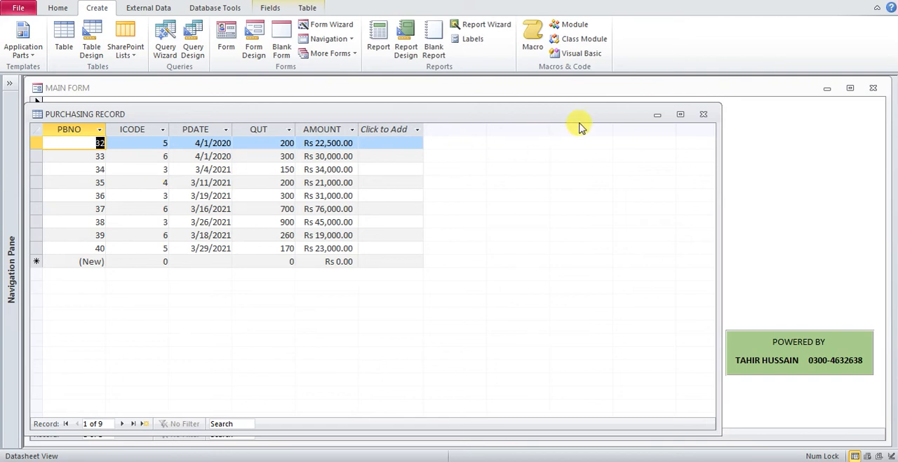
{"action": "left_click", "coordinate": [704, 120]}
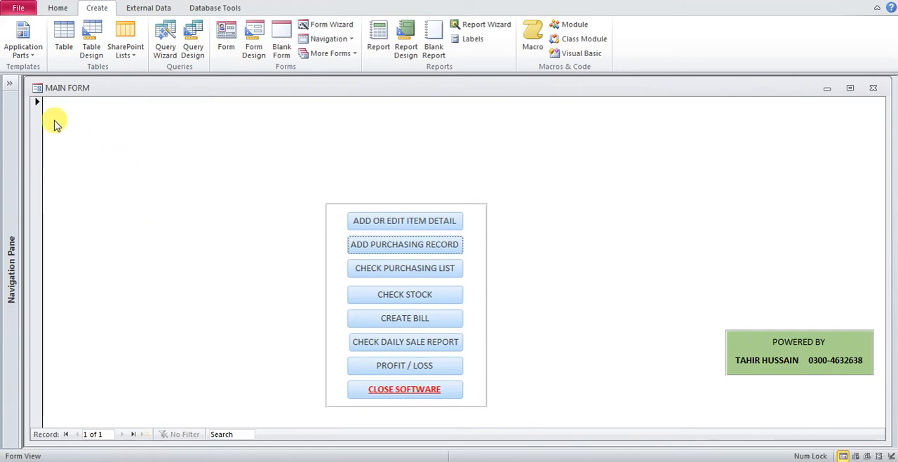
- Open the lecture query in Design View and widen the empty column after AMOUNT
{"action": "left_click", "coordinate": [10, 84]}
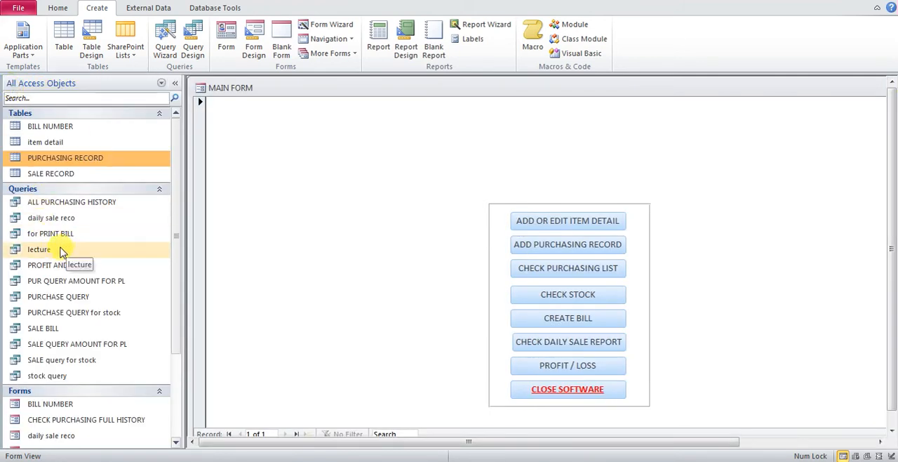
{"action": "right_click", "coordinate": [62, 249]}
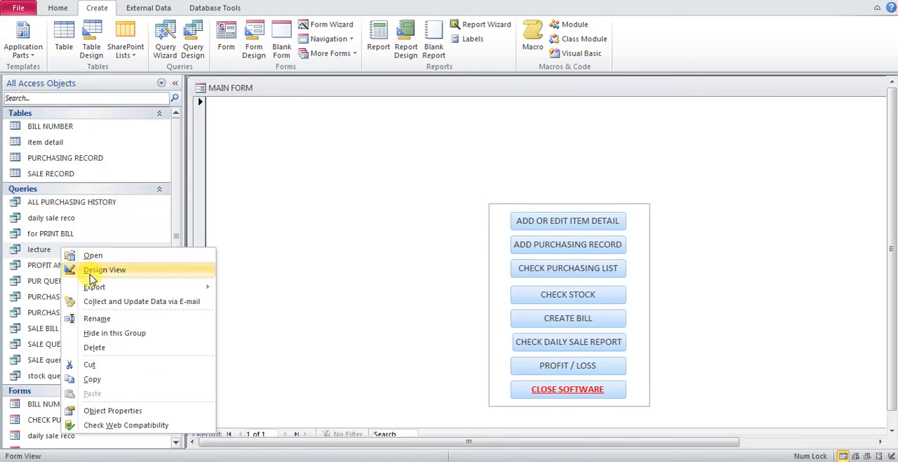
{"action": "left_click", "coordinate": [98, 271]}
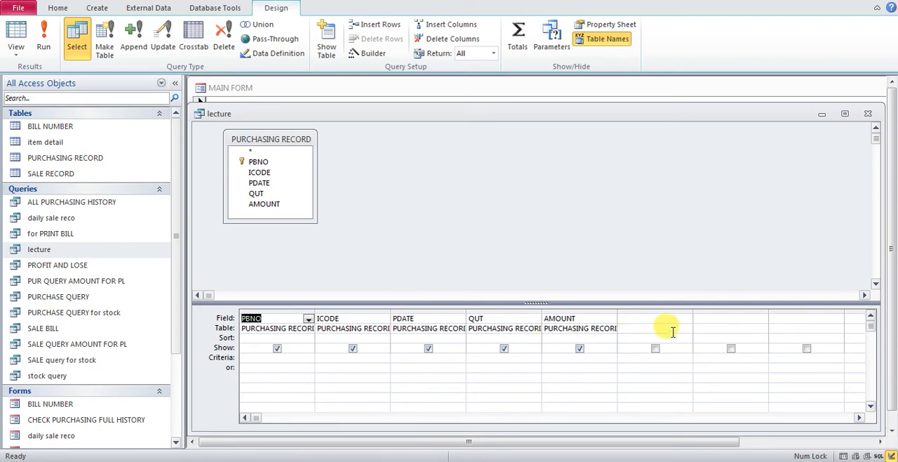
{"action": "left_click_drag", "start_coordinate": [692, 309], "coordinate": [792, 307]}
- Start a calculated field named high with the dmax function in the empty column after AMOUNT
{"action": "left_click", "coordinate": [640, 317]}
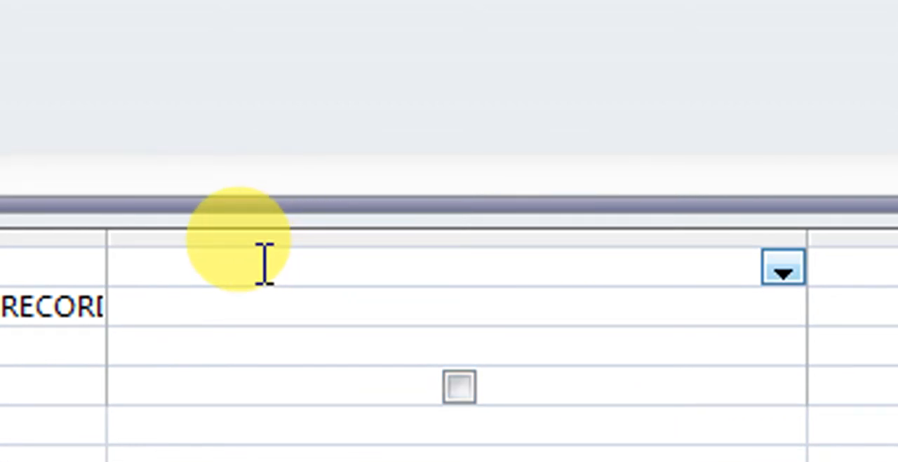
{"action": "type", "text": "high"}
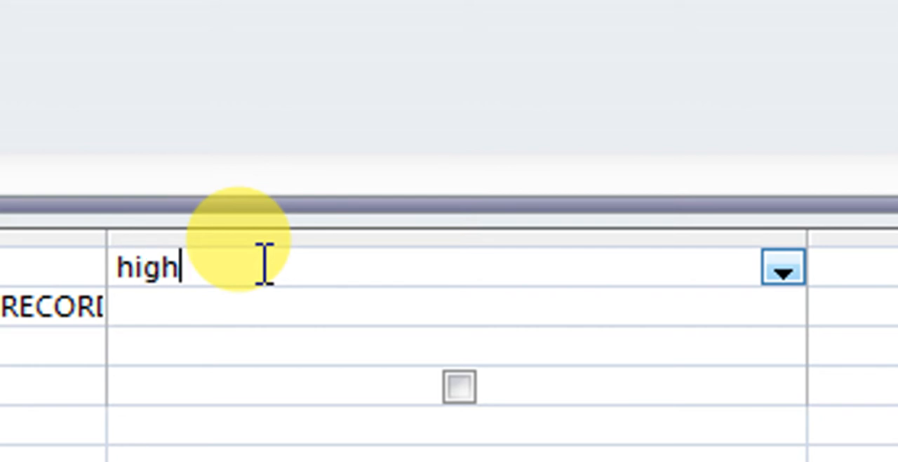
{"action": "type", "text": ":"}
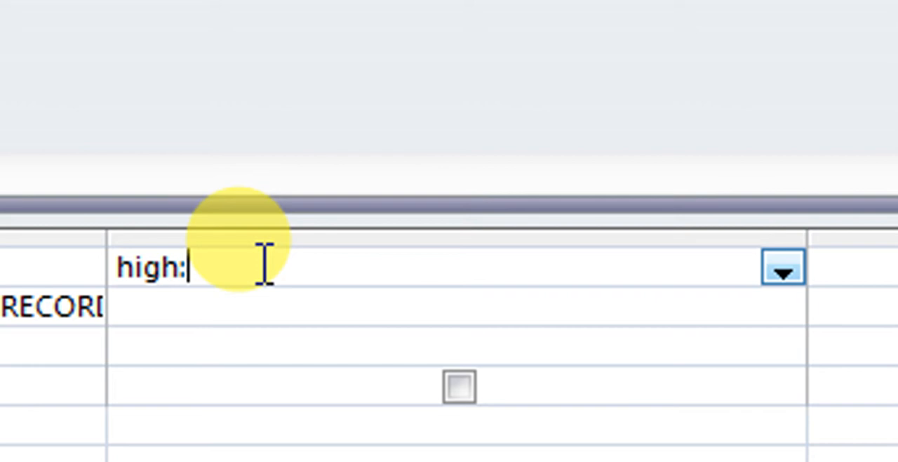
{"action": "type", "text": "dmax"}
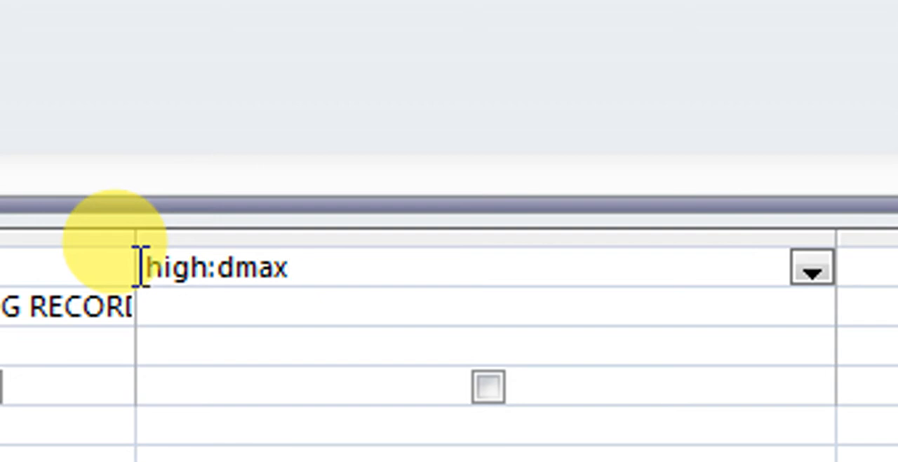
- Open the dmax argument list and enter "amount" as the first argument, followed by a comma
{"action": "type", "text": "(\"amou"}
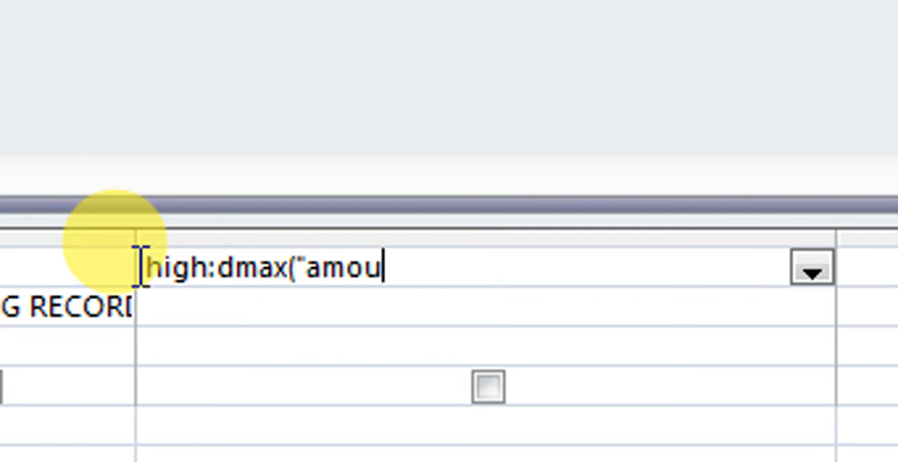
{"action": "type", "text": "nt"}
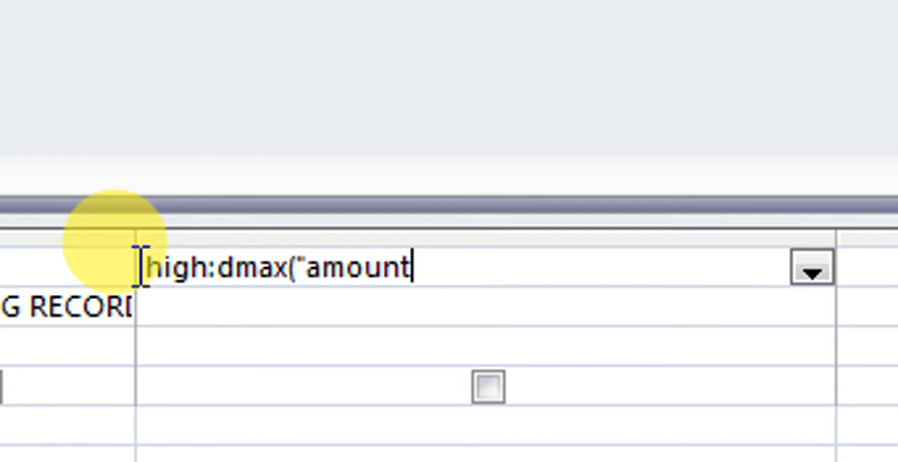
{"action": "type", "text": "\""}
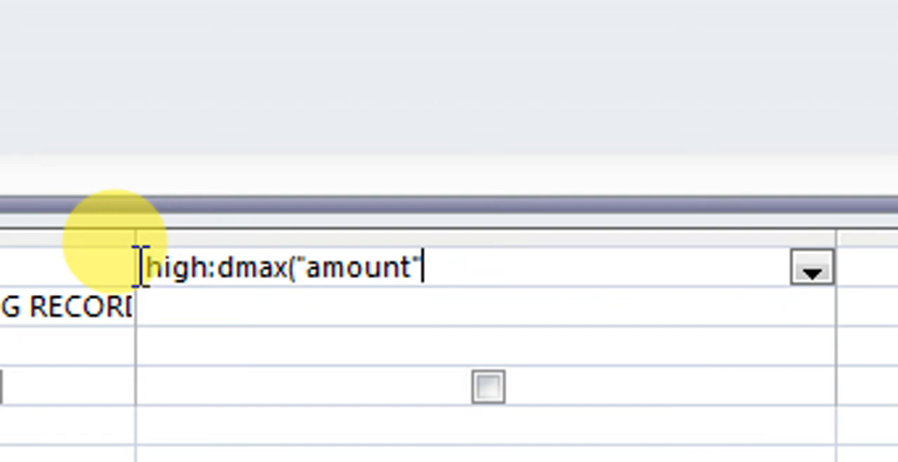
{"action": "type", "text": ","}
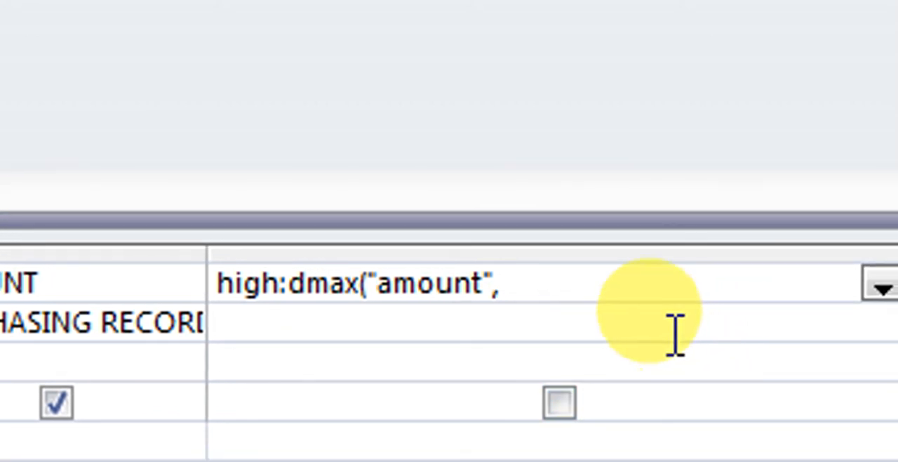
- Add "purchasing record" as the second dmax argument, naming the table to search
{"action": "type", "text": "\""}
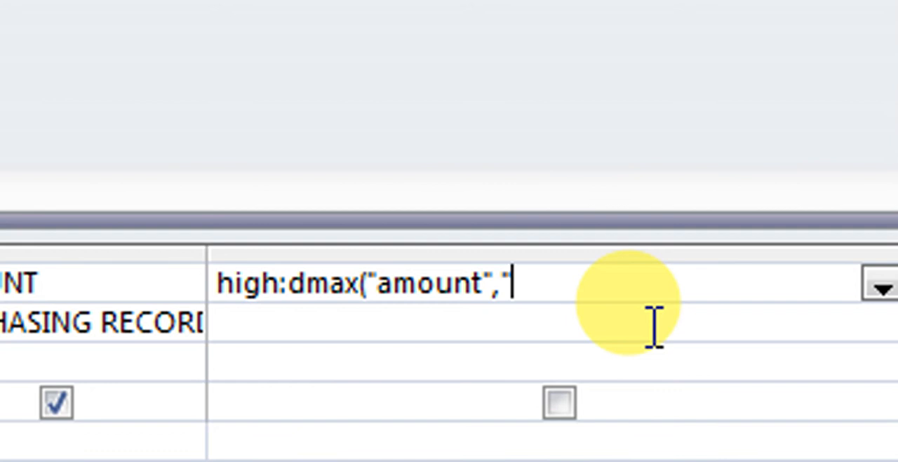
{"action": "type", "text": "pu"}
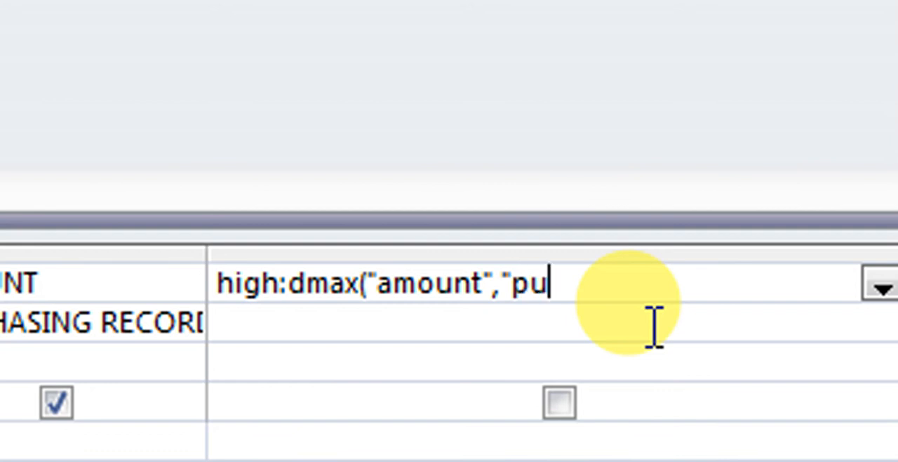
{"action": "type", "text": "rchasi"}
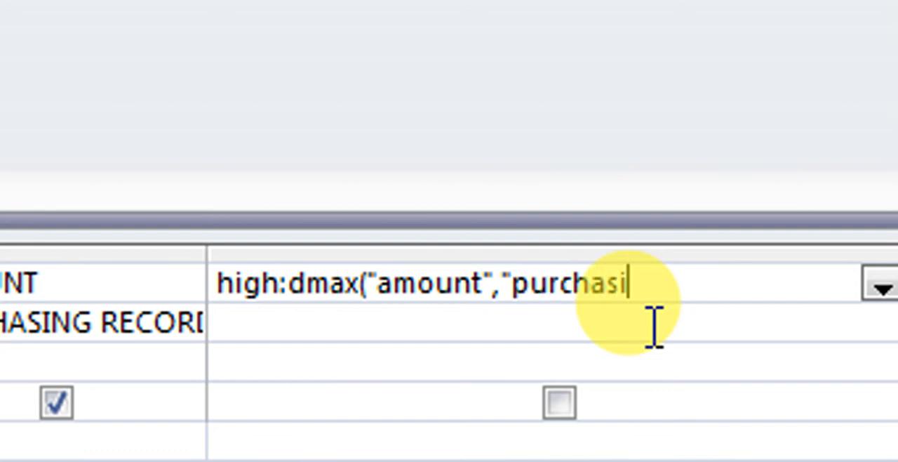
{"action": "type", "text": "ngr"}
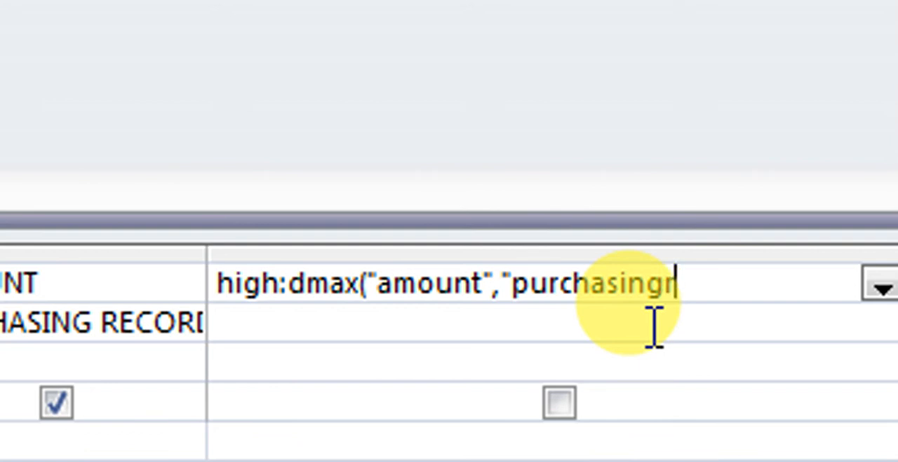
{"action": "key", "text": "BackSpace"}
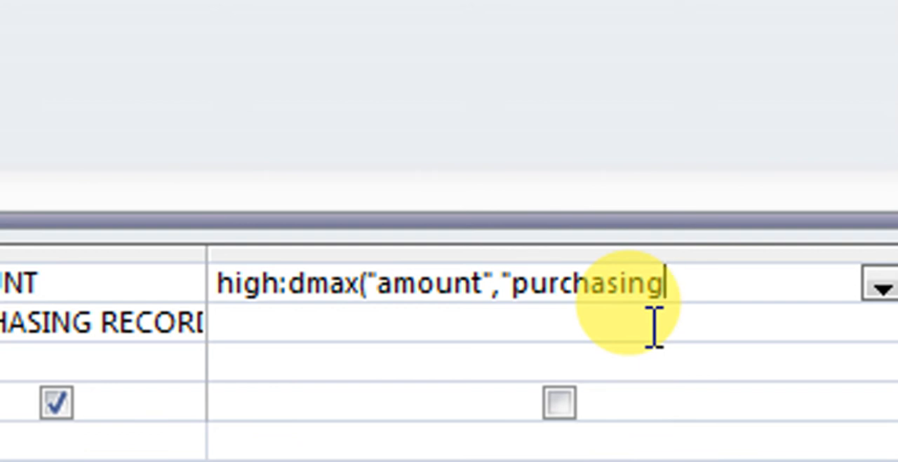
{"action": "type", "text": "record\""}
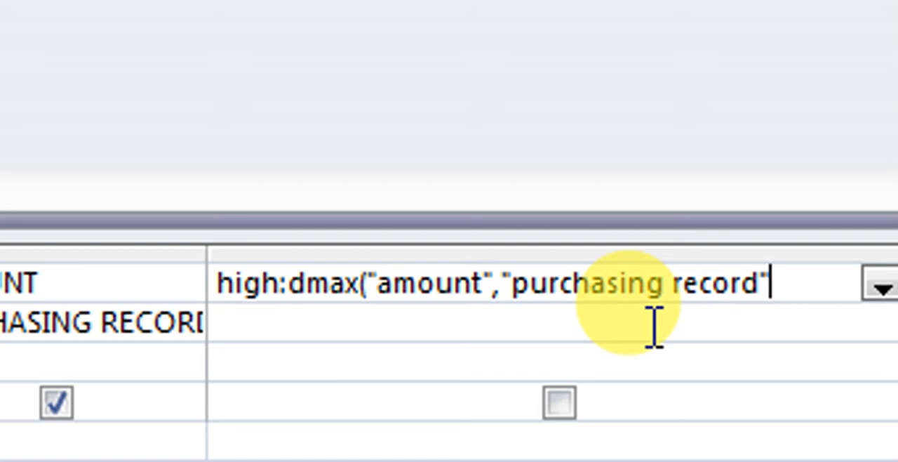
- Add the criterion "icode=5" as the third dmax argument and close the expression's parenthesis
{"action": "type", "text": ","}
{"action": "type", "text": "\"ico"}
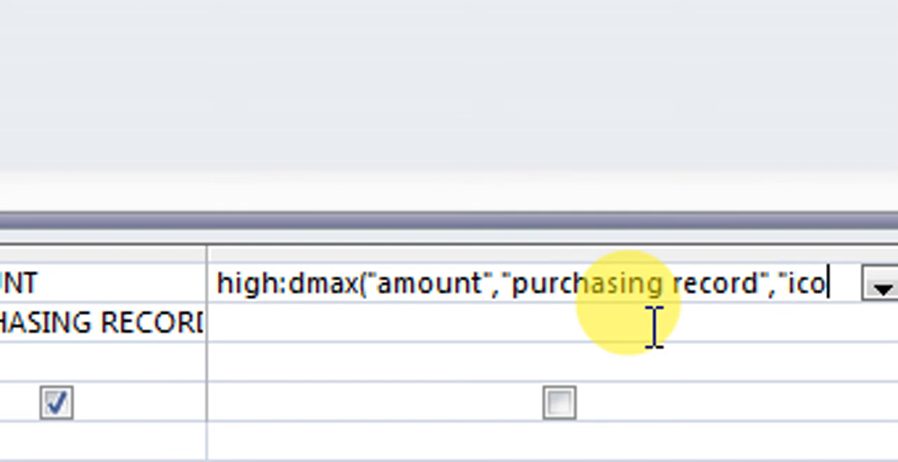
{"action": "type", "text": "de="}
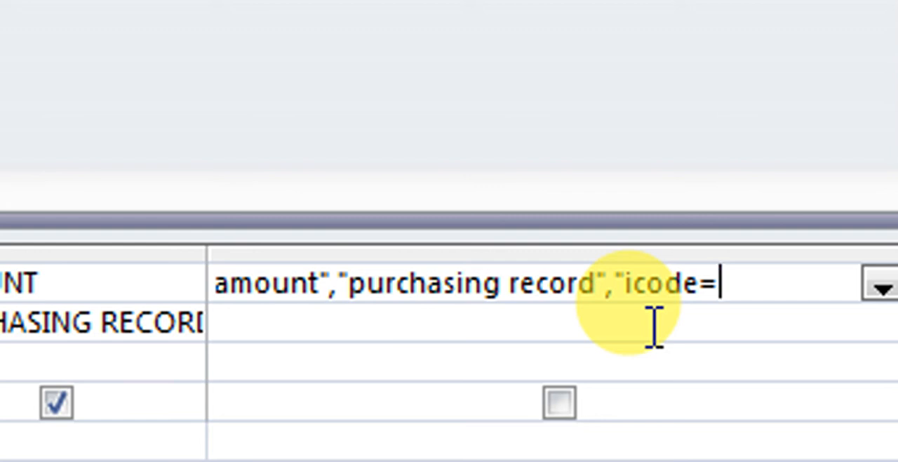
{"action": "type", "text": "5"}
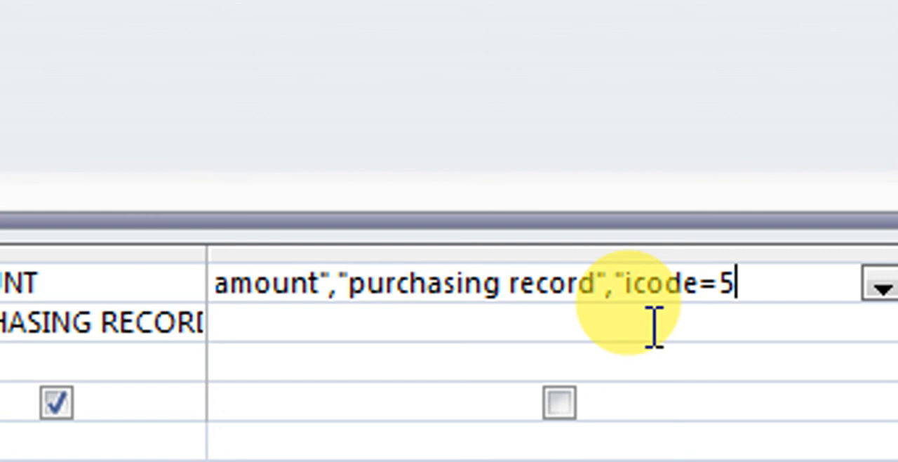
{"action": "type", "text": "\")"}
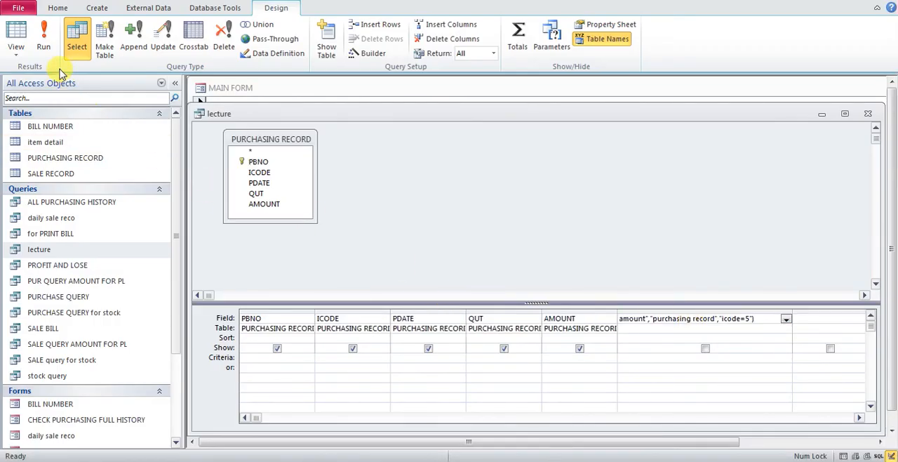
- Run the query and filter the ICODE column so only records with item code 5 are listed
{"action": "left_click", "coordinate": [43, 43]}
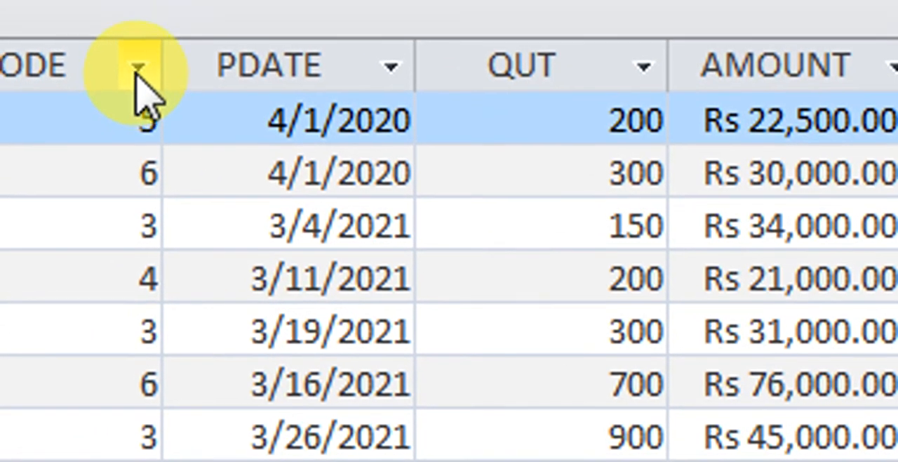
{"action": "left_click", "coordinate": [72, 14]}
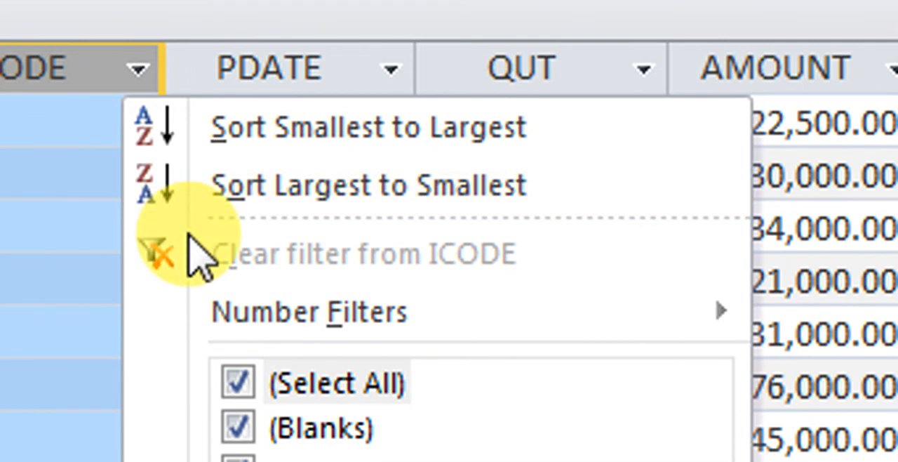
{"action": "left_click", "coordinate": [242, 383]}
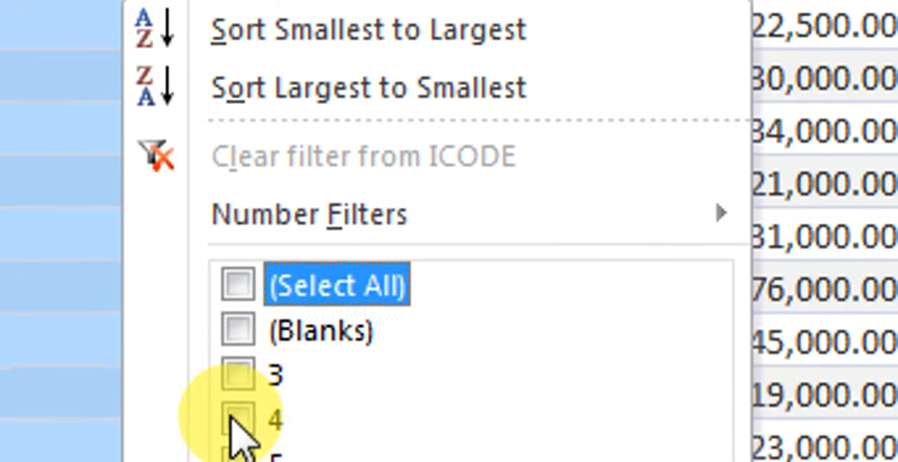
{"action": "left_click", "coordinate": [239, 393]}
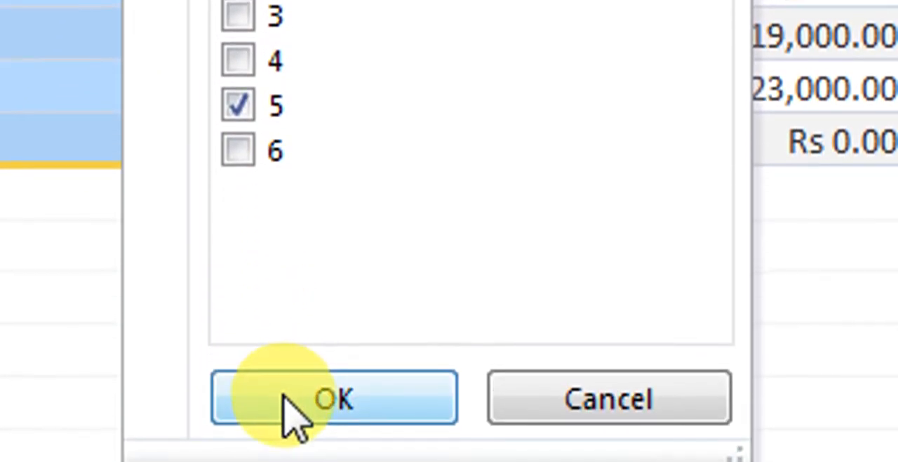
{"action": "left_click", "coordinate": [284, 456]}
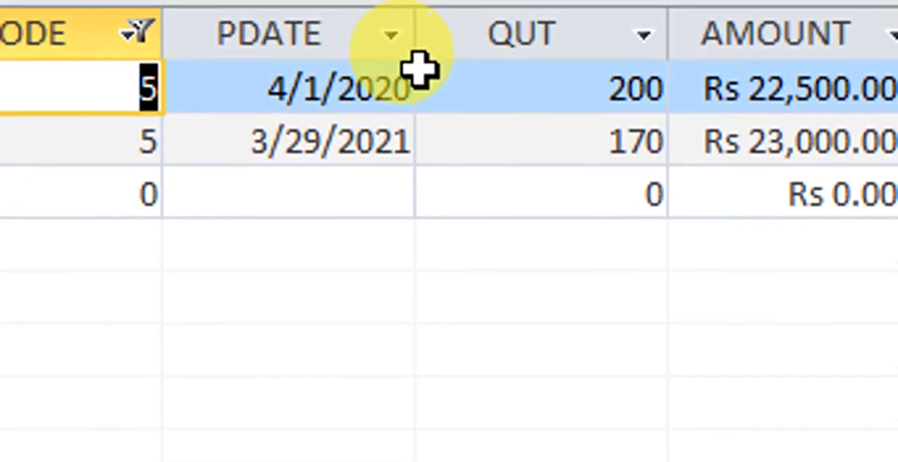